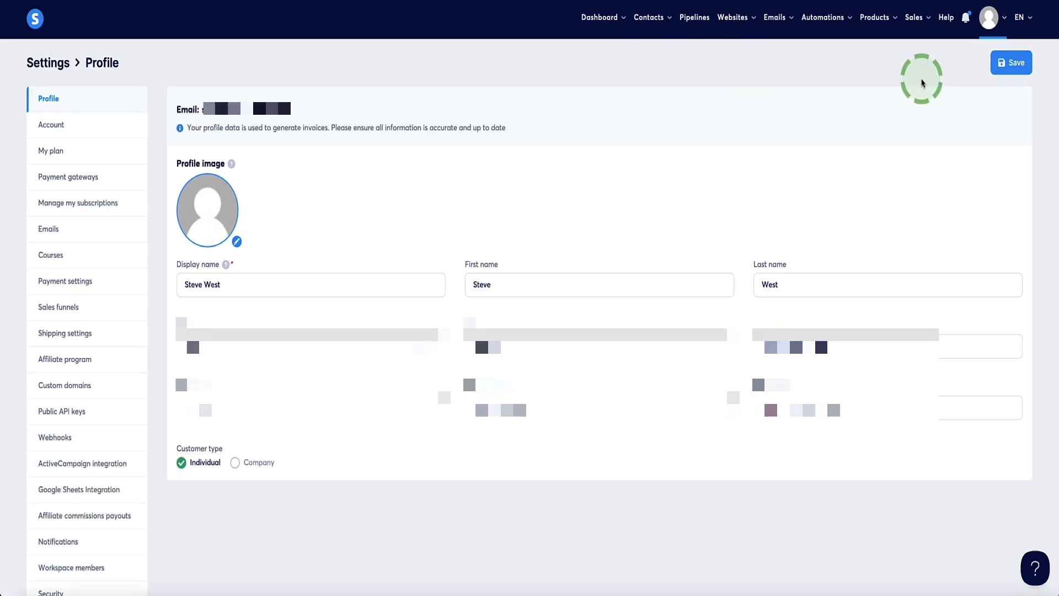
# - From Settings › Workspace members, invite a new assistant by pasting their e-mail address
pyautogui.click(986, 22)
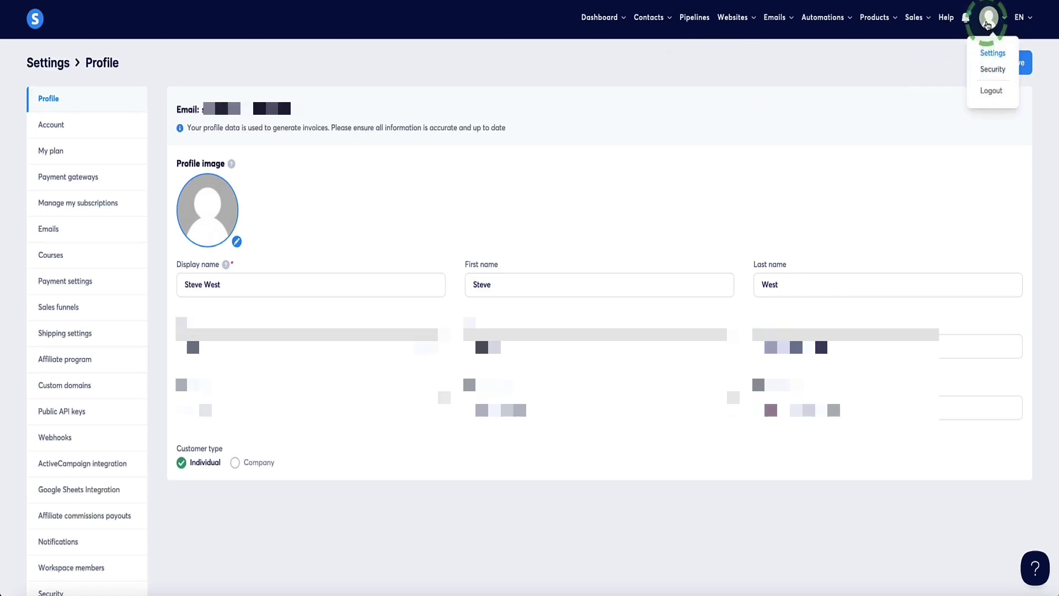
pyautogui.click(991, 58)
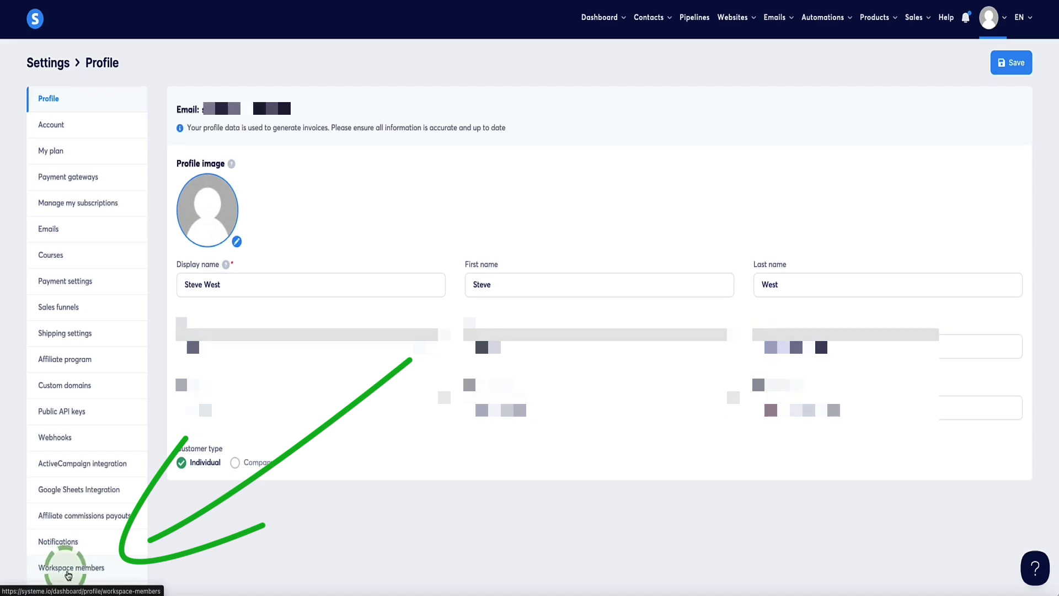
pyautogui.click(86, 573)
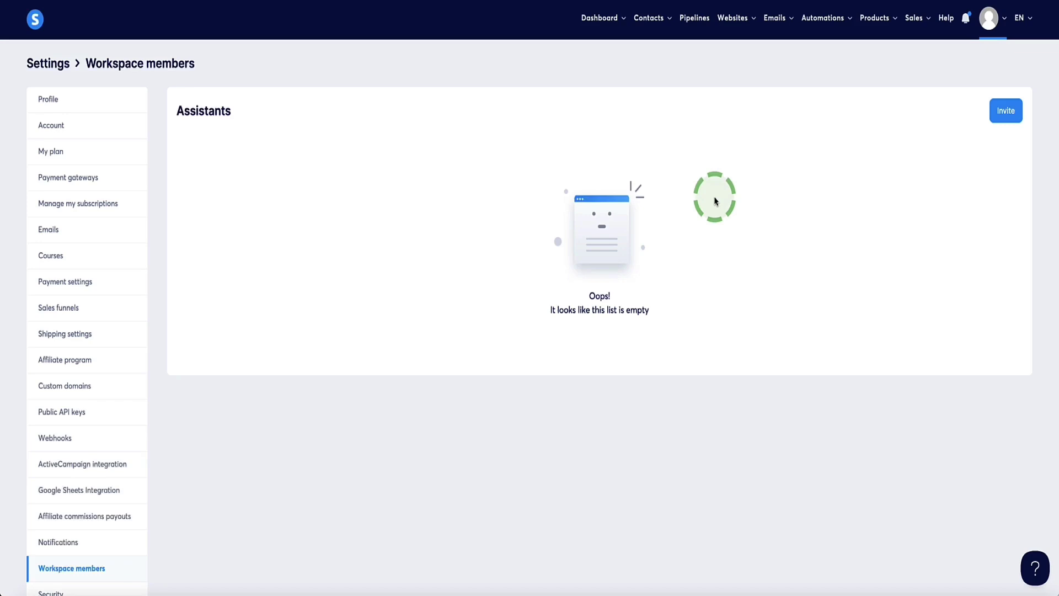
pyautogui.click(1004, 120)
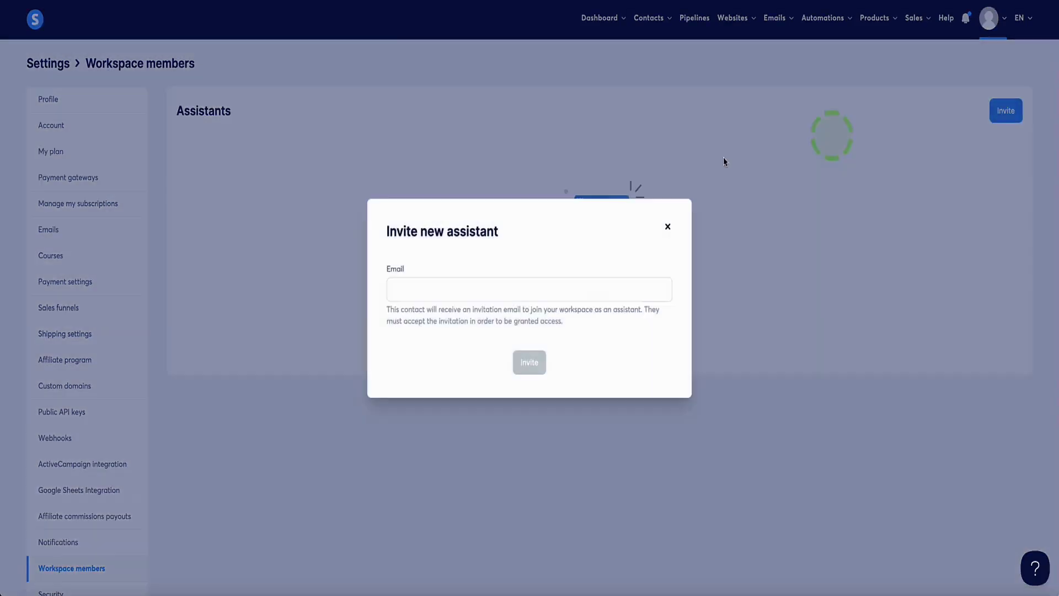
pyautogui.click(441, 291)
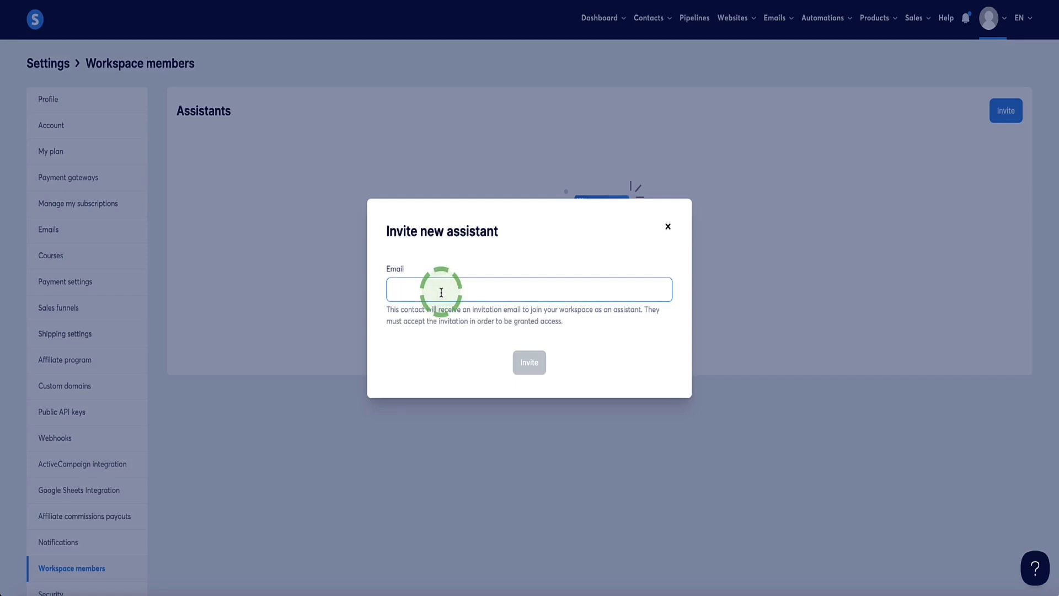
pyautogui.hotkey('ctrl', 'v')
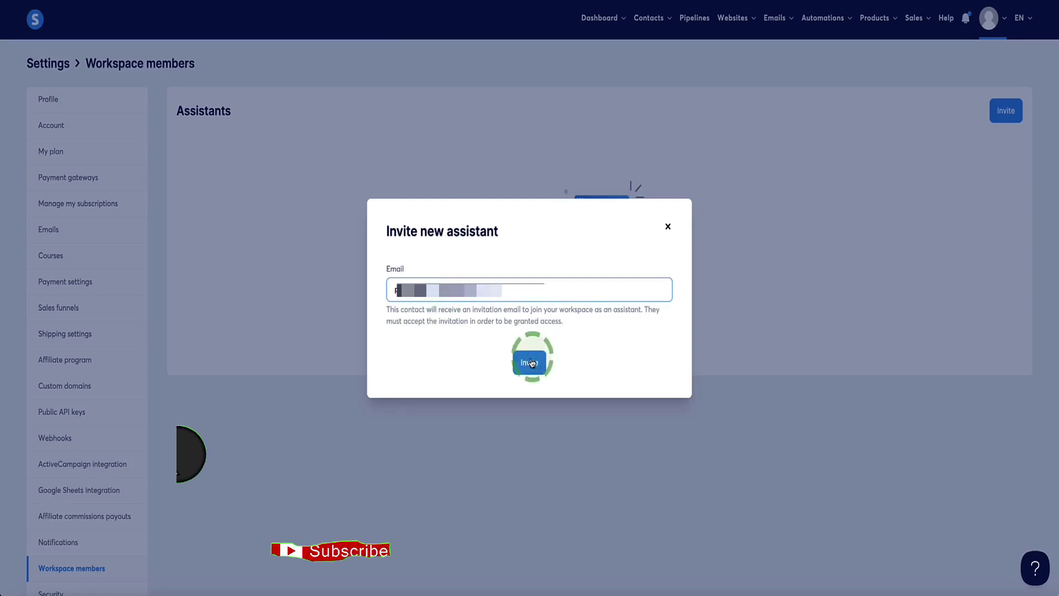
pyautogui.click(529, 362)
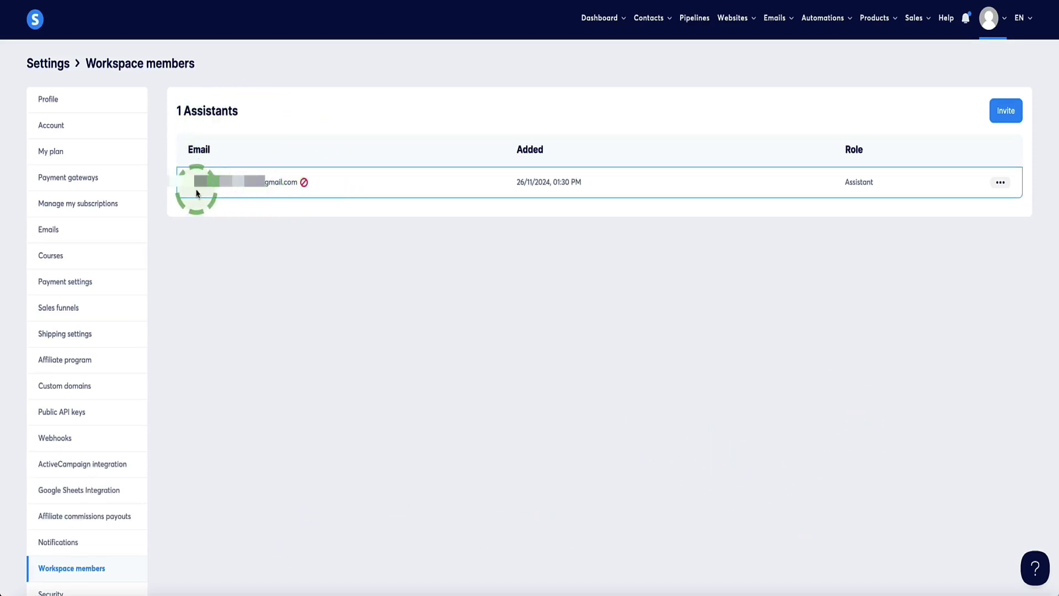
# - Switch to the Gmail Promotions tab showing the 'Invitation to join a systeme.io workspace' email
pyautogui.moveTo(305, 186)
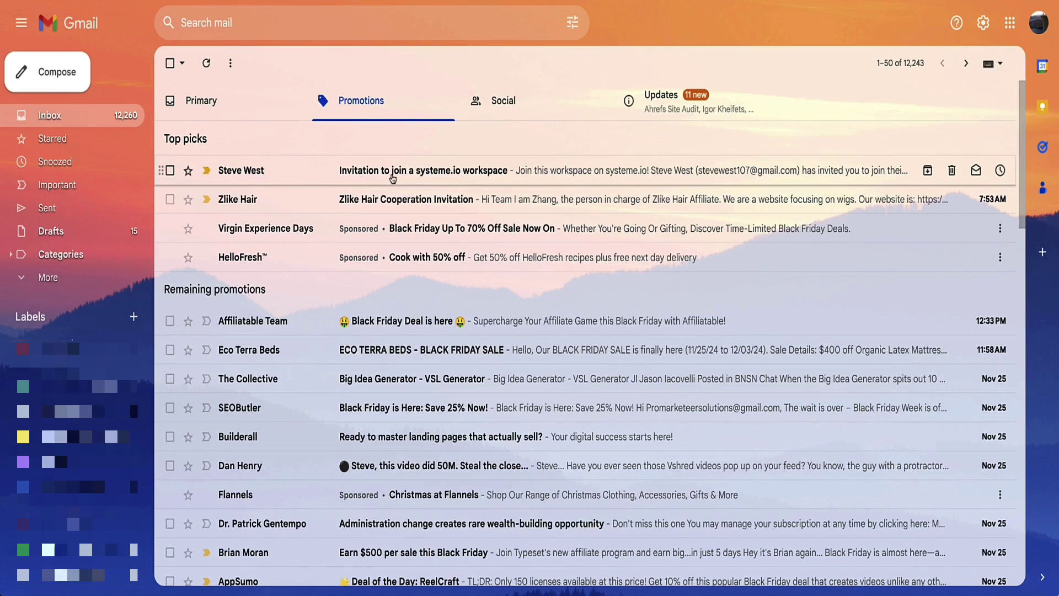
# - Open the 'Invitation to join a systeme.io workspace' email and follow its confirmation link
pyautogui.click(475, 174)
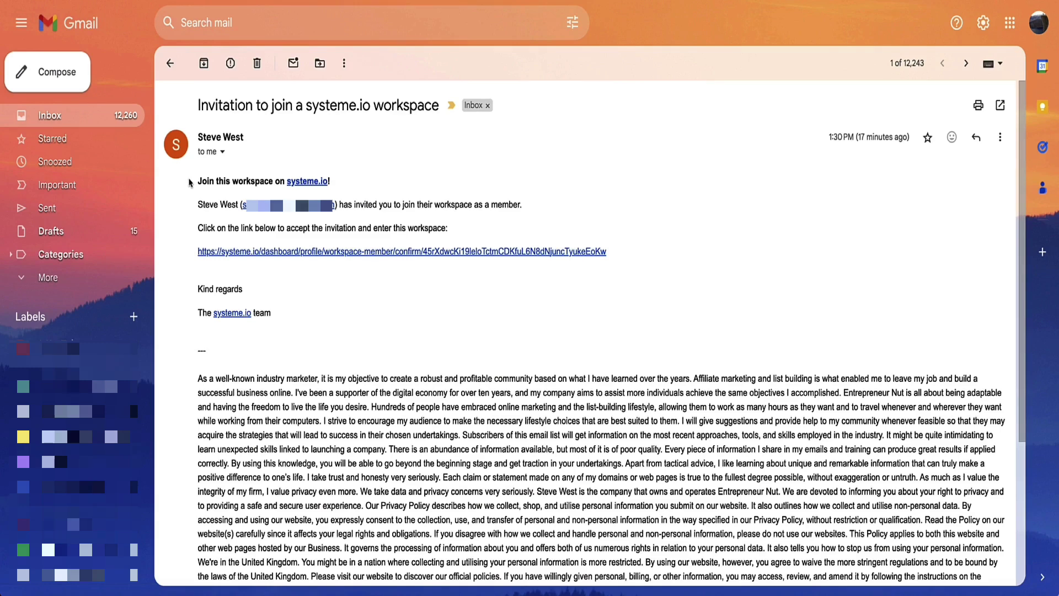
pyautogui.moveTo(202, 228); pyautogui.dragTo(437, 228)
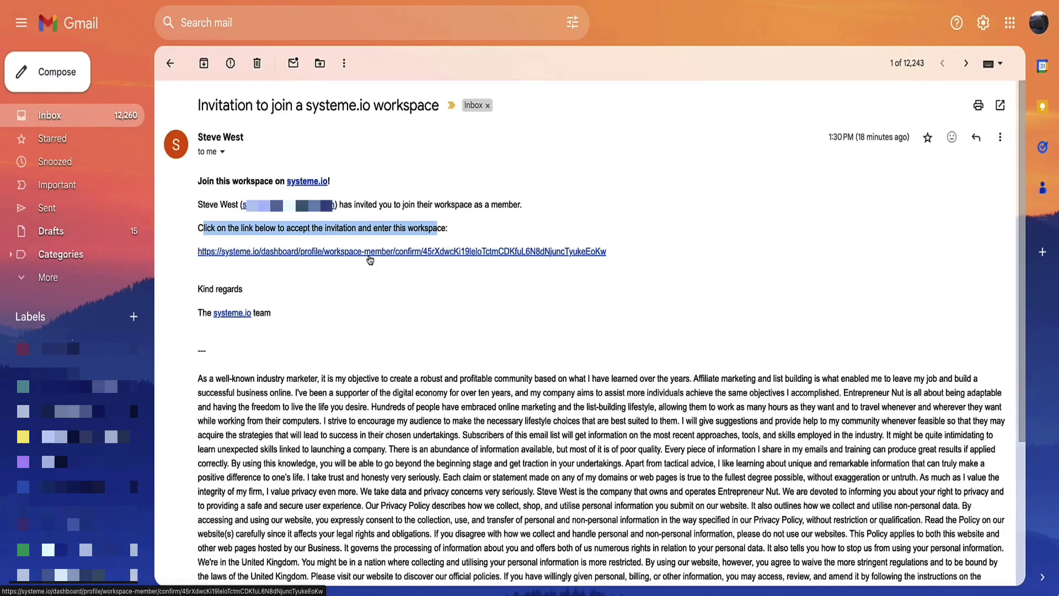
pyautogui.click(573, 212)
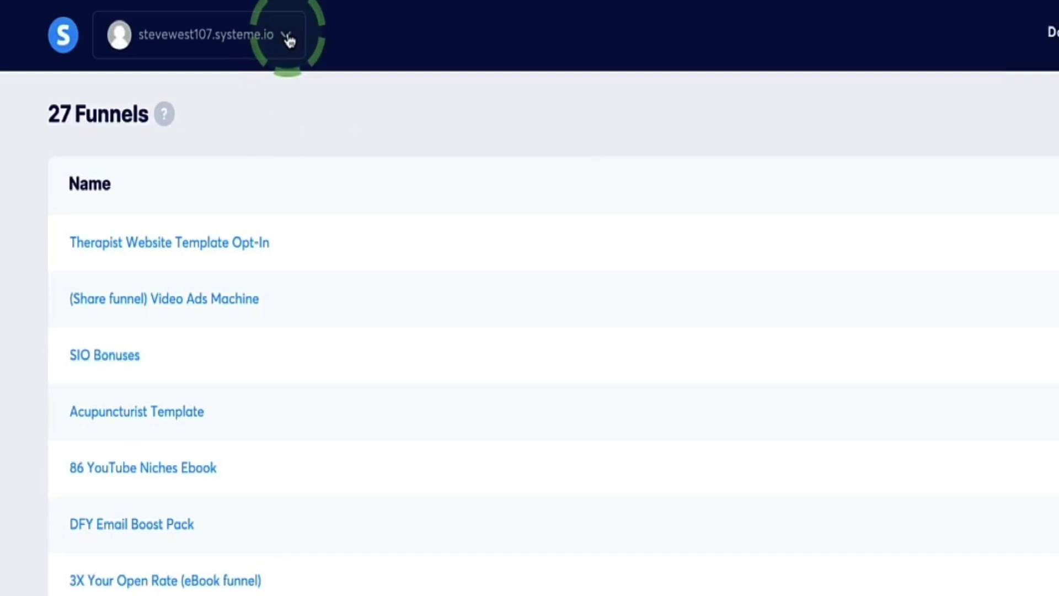
# - Check the workspace list without switching, then view the empty Contacts list
pyautogui.click(287, 36)
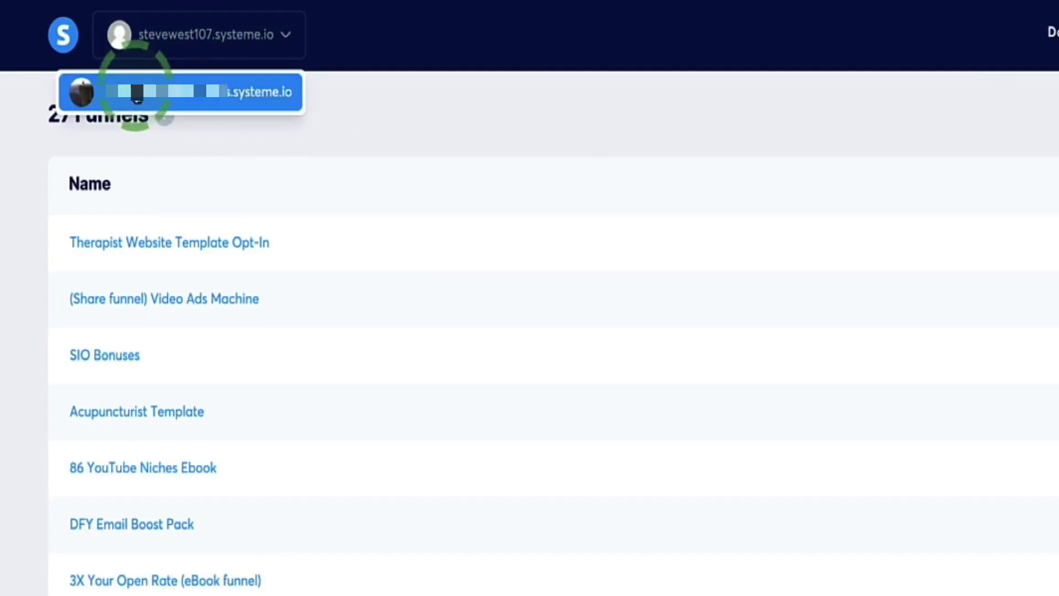
pyautogui.click(368, 100)
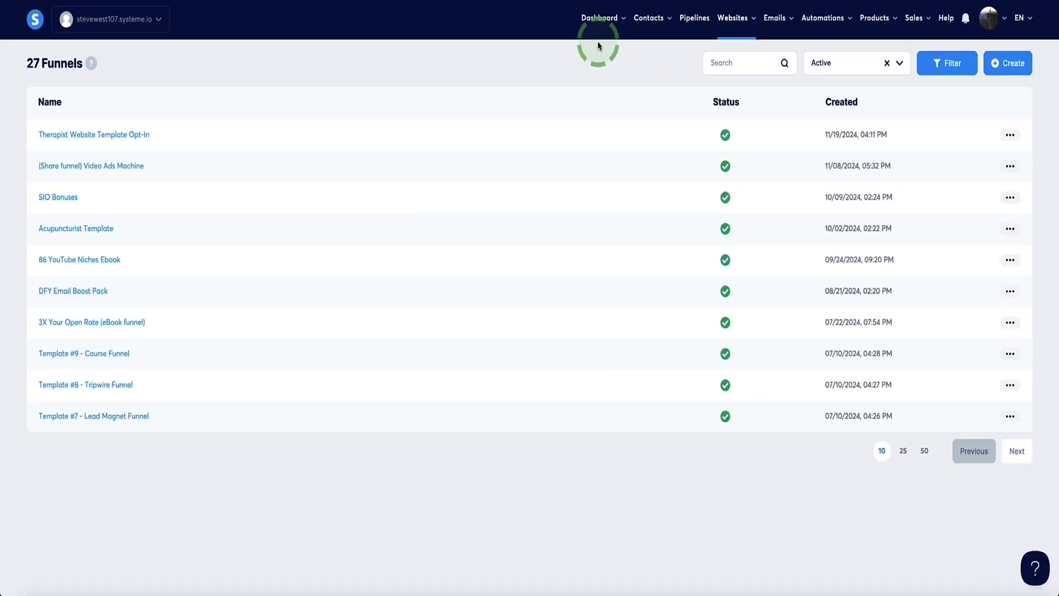
pyautogui.moveTo(604, 28)
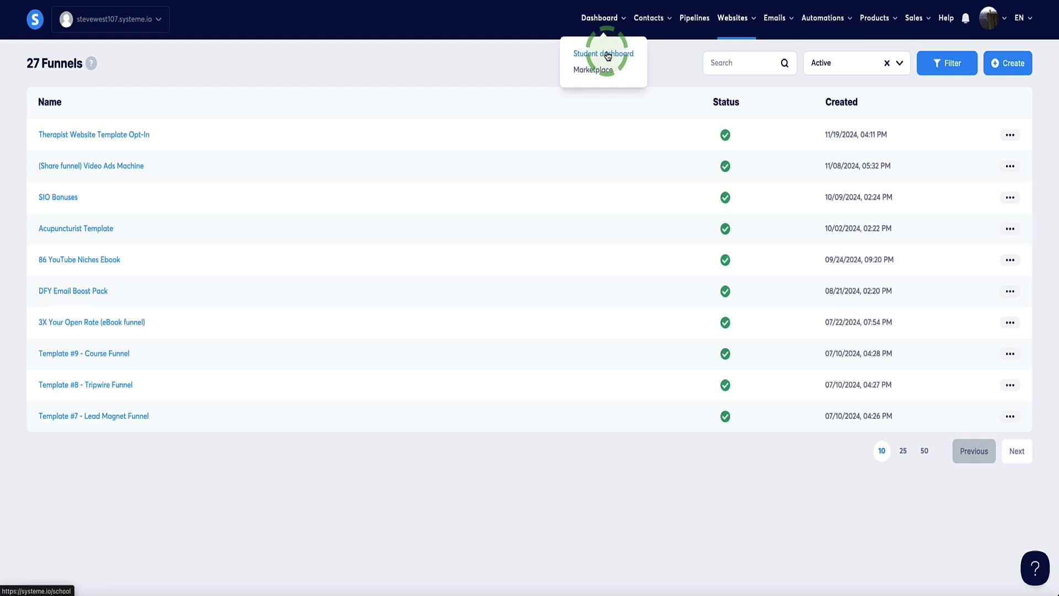
pyautogui.click(650, 50)
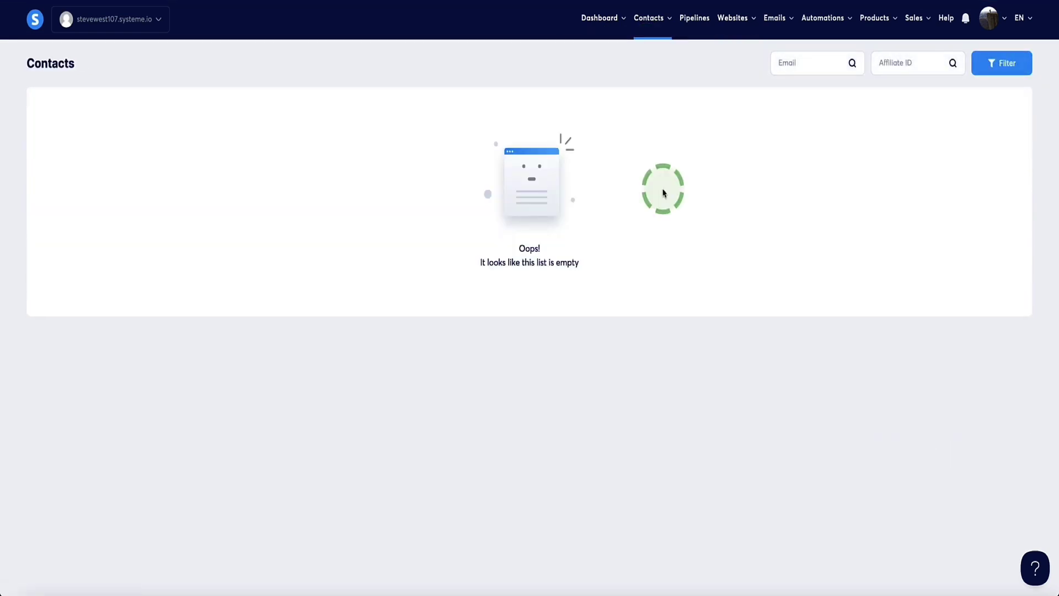
pyautogui.click(813, 60)
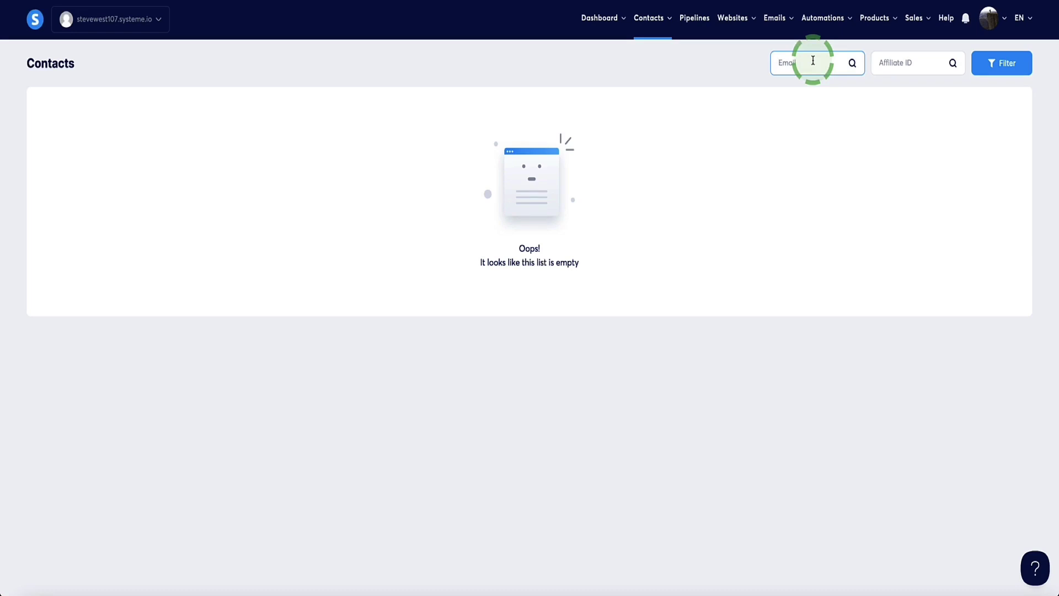
# - Browse the Websites menu sections, ending on the Settings › Profile page
pyautogui.click(694, 20)
pyautogui.click(736, 22)
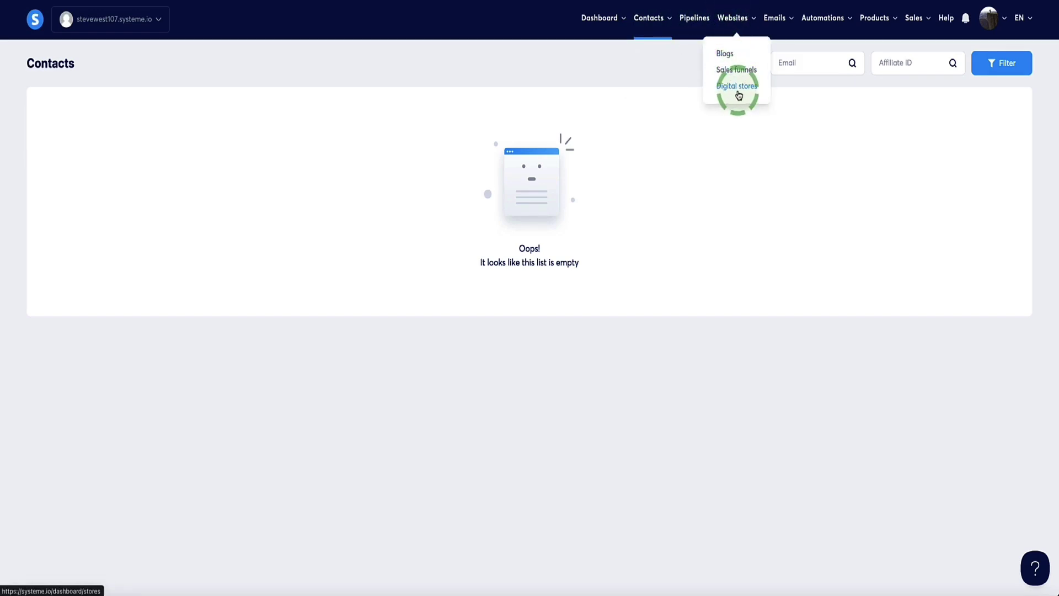
pyautogui.moveTo(781, 32)
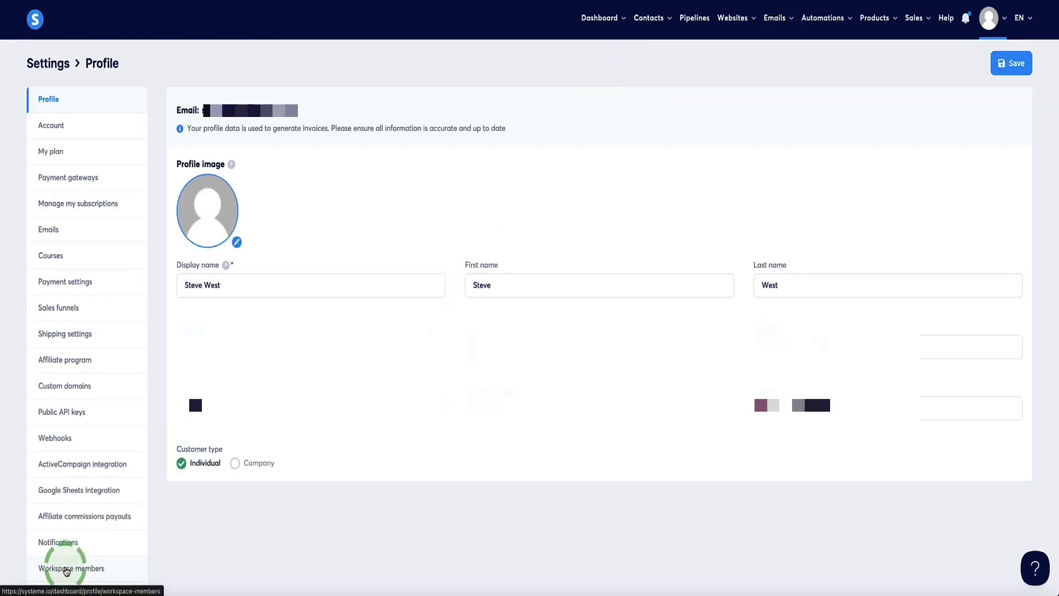
# - In Workspace members, open the assistant's Edit role dialog, review Assistant and Admin, and keep Assistant
pyautogui.click(63, 574)
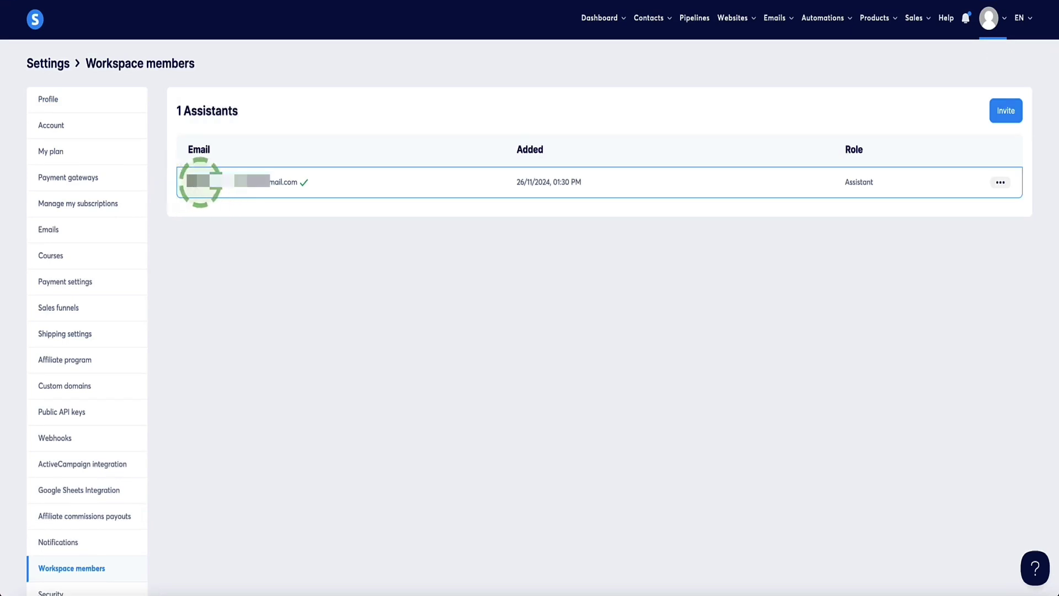
pyautogui.moveTo(303, 186)
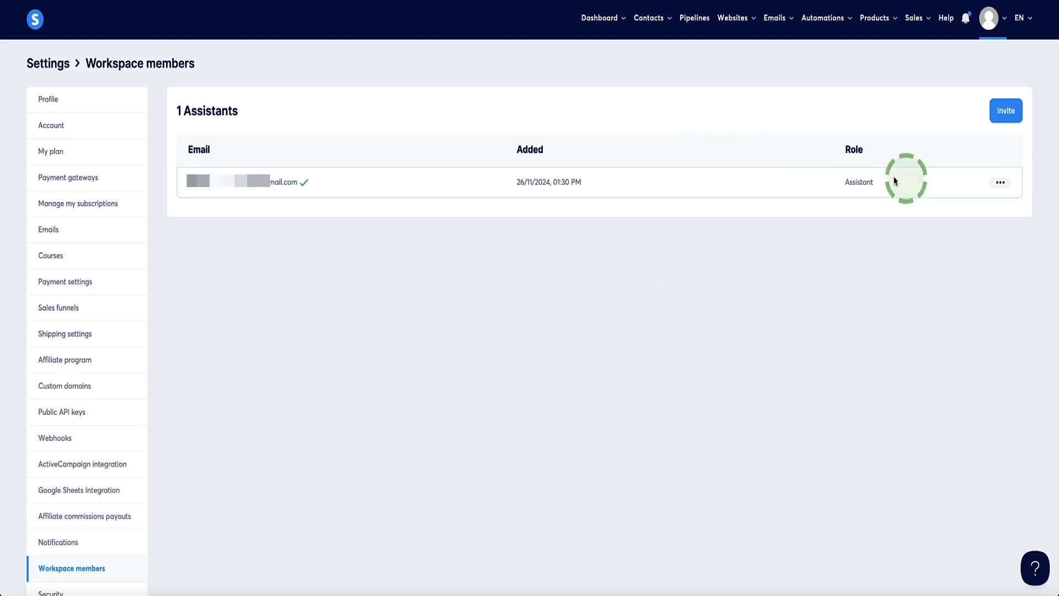
pyautogui.click(1000, 182)
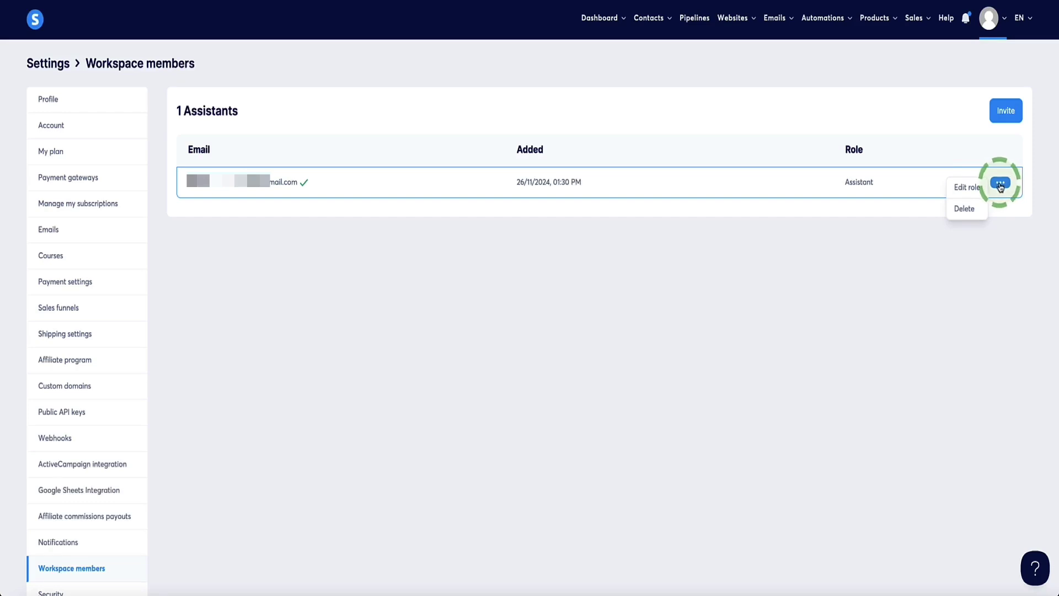
pyautogui.click(966, 187)
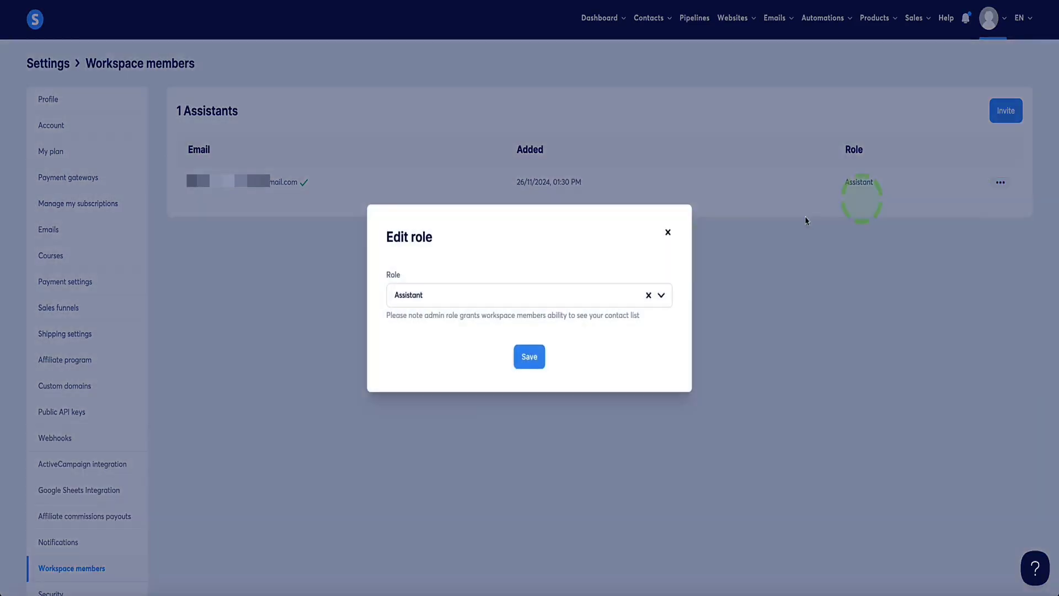
pyautogui.click(661, 298)
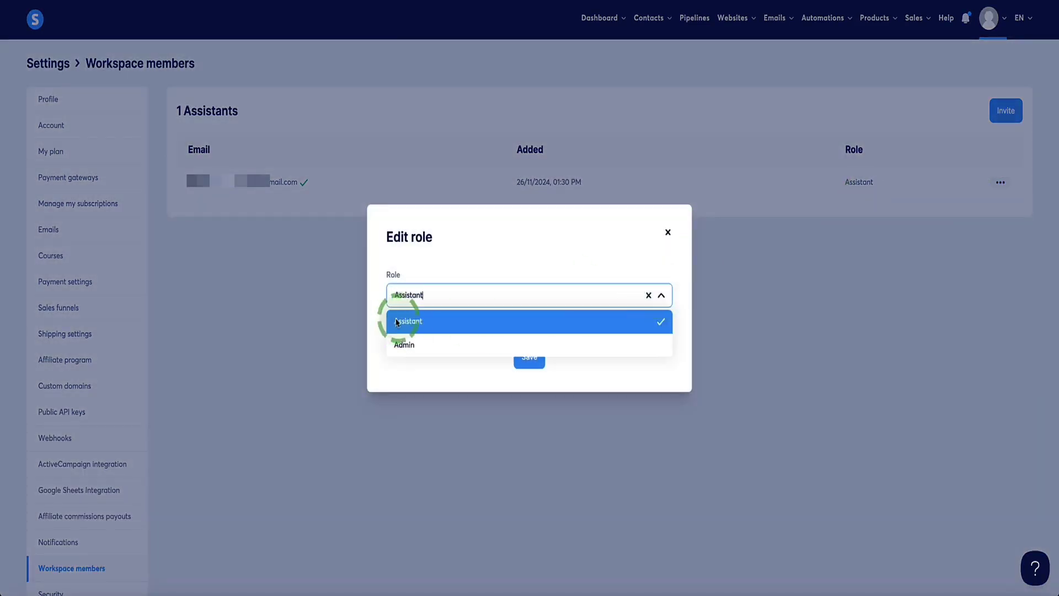
pyautogui.click(446, 327)
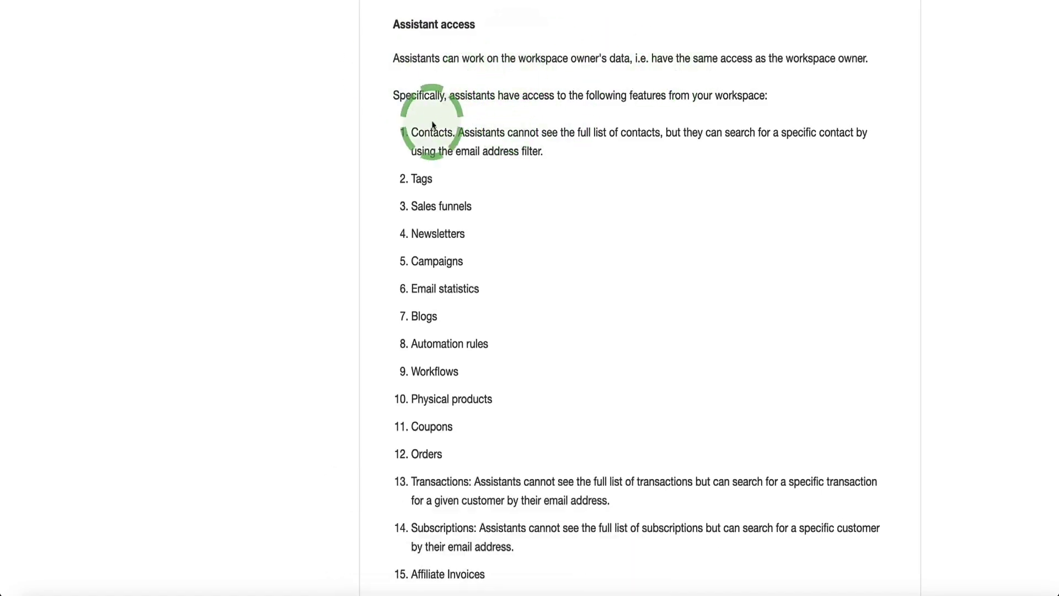
pyautogui.moveTo(410, 132); pyautogui.dragTo(660, 133)
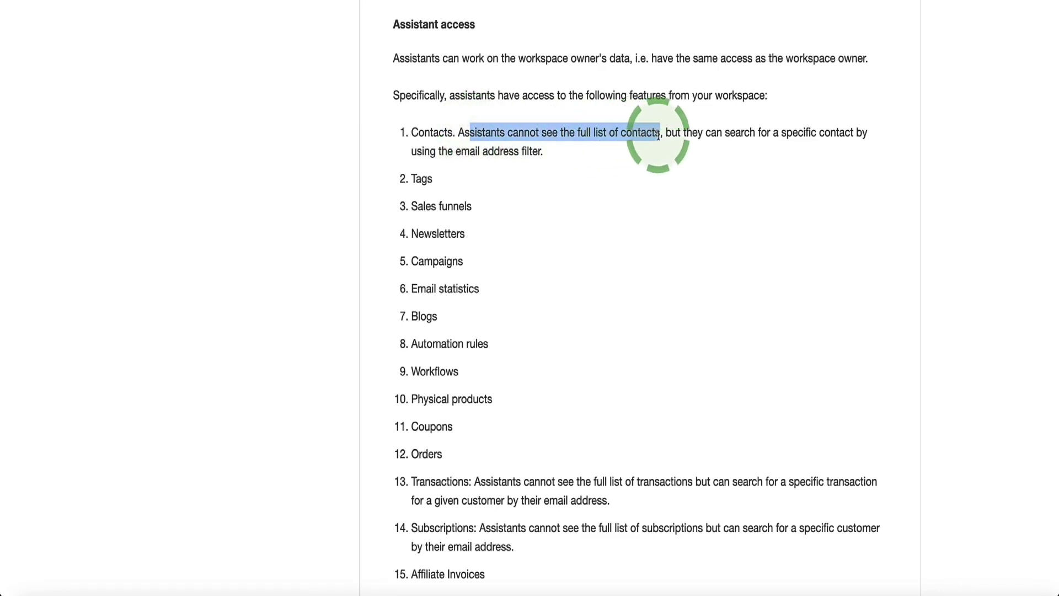
pyautogui.doubleClick(420, 177)
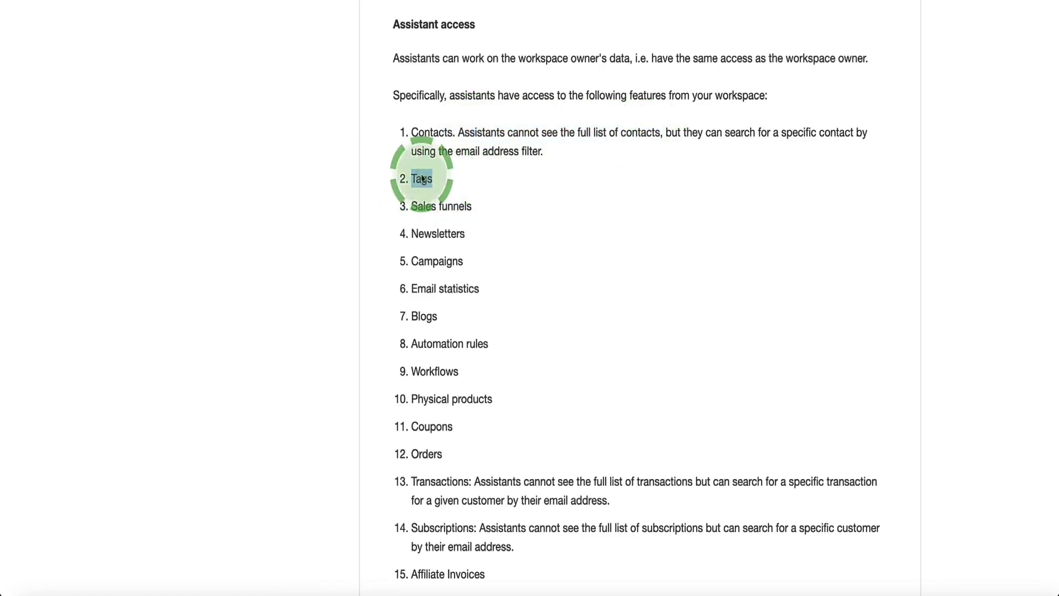
pyautogui.click(420, 177)
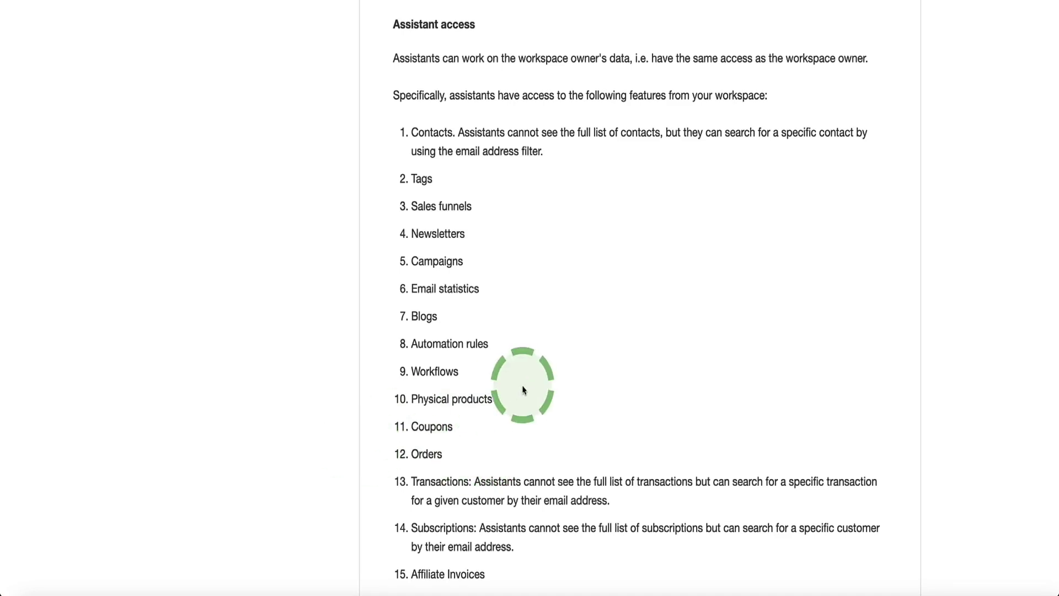
pyautogui.scroll(-3, 524, 389)
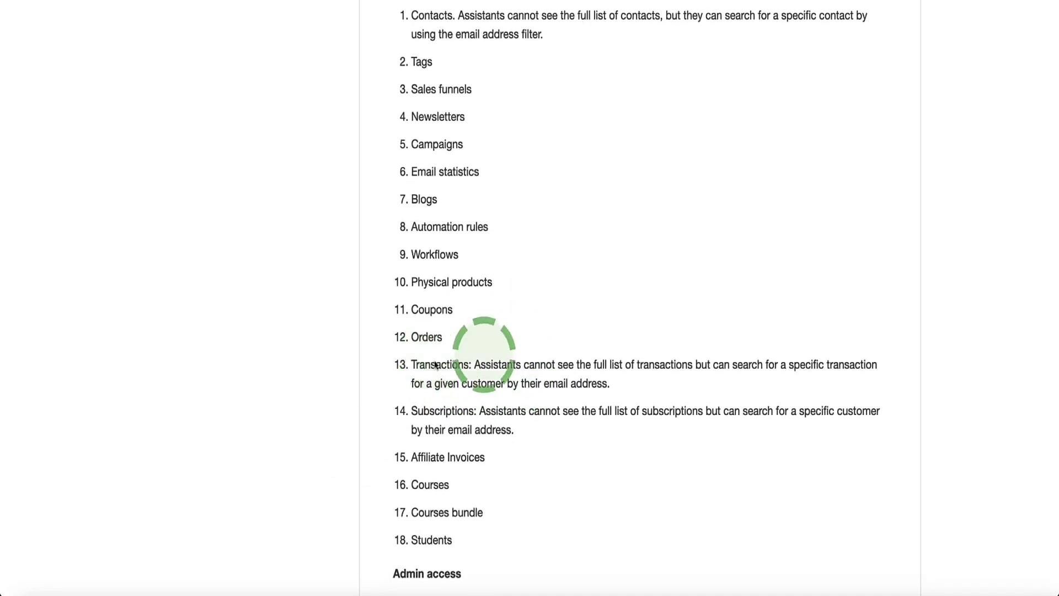
pyautogui.moveTo(481, 363); pyautogui.dragTo(633, 391)
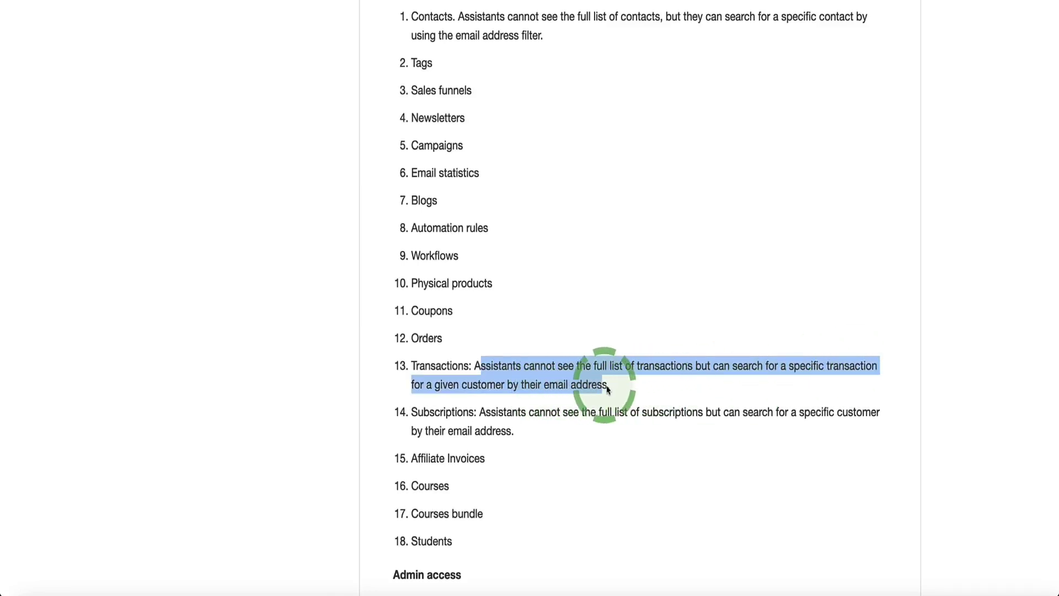
pyautogui.click(618, 388)
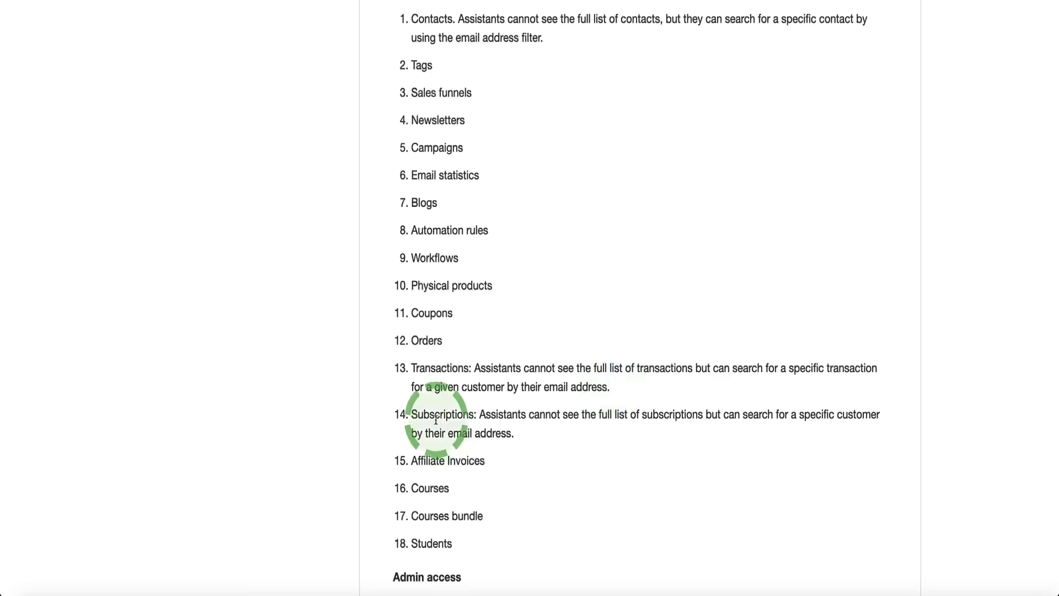
pyautogui.moveTo(430, 415); pyautogui.dragTo(513, 434)
pyautogui.moveTo(504, 461); pyautogui.dragTo(410, 462)
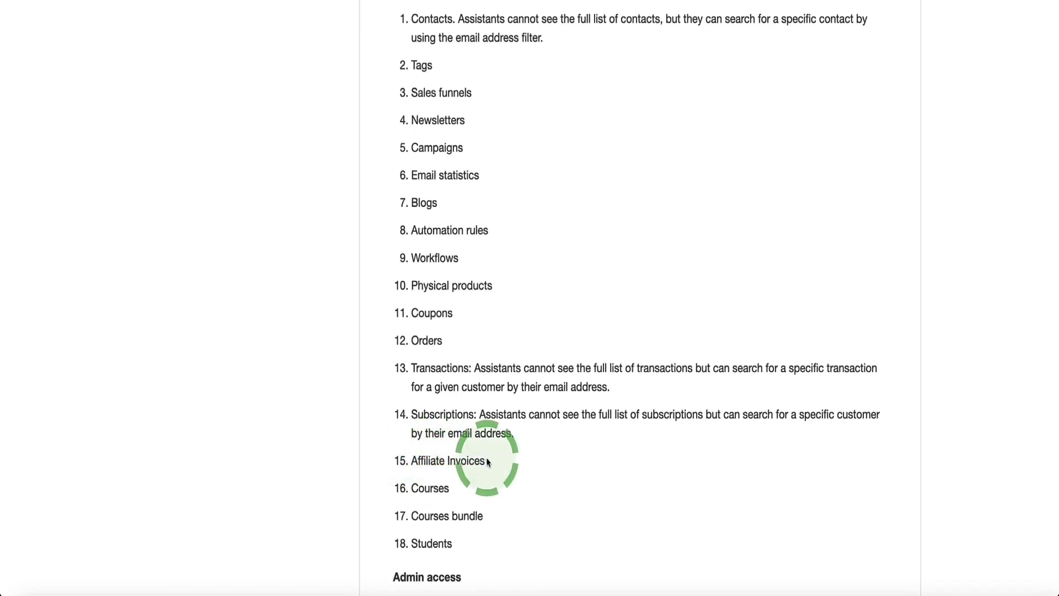
pyautogui.click(463, 455)
pyautogui.scroll(-1, 466, 466)
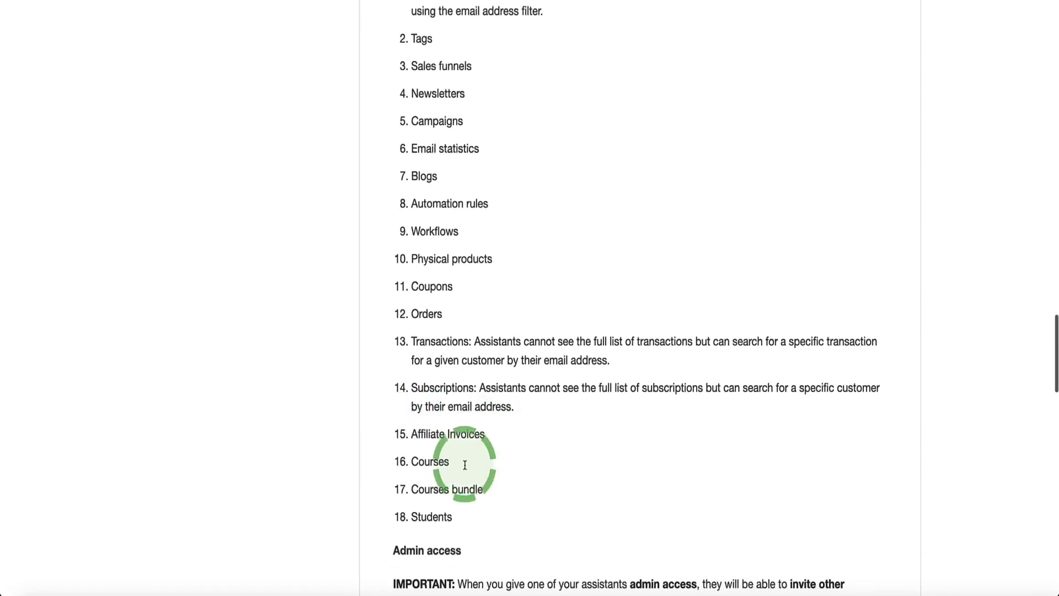
pyautogui.scroll(-2, 475, 493)
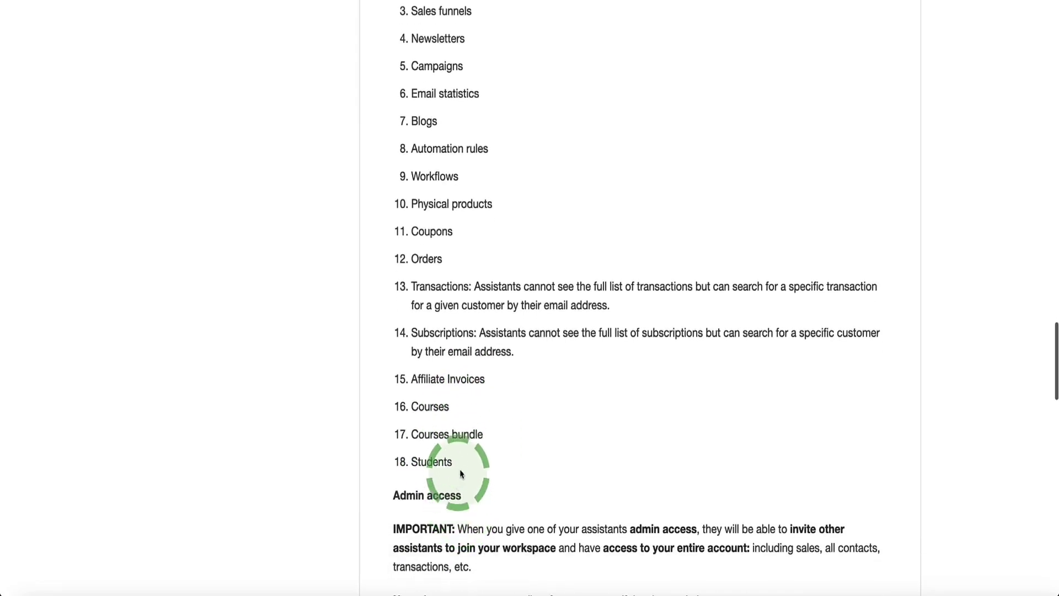
pyautogui.moveTo(453, 462); pyautogui.dragTo(402, 461)
pyautogui.click(469, 447)
pyautogui.scroll(-5, 468, 442)
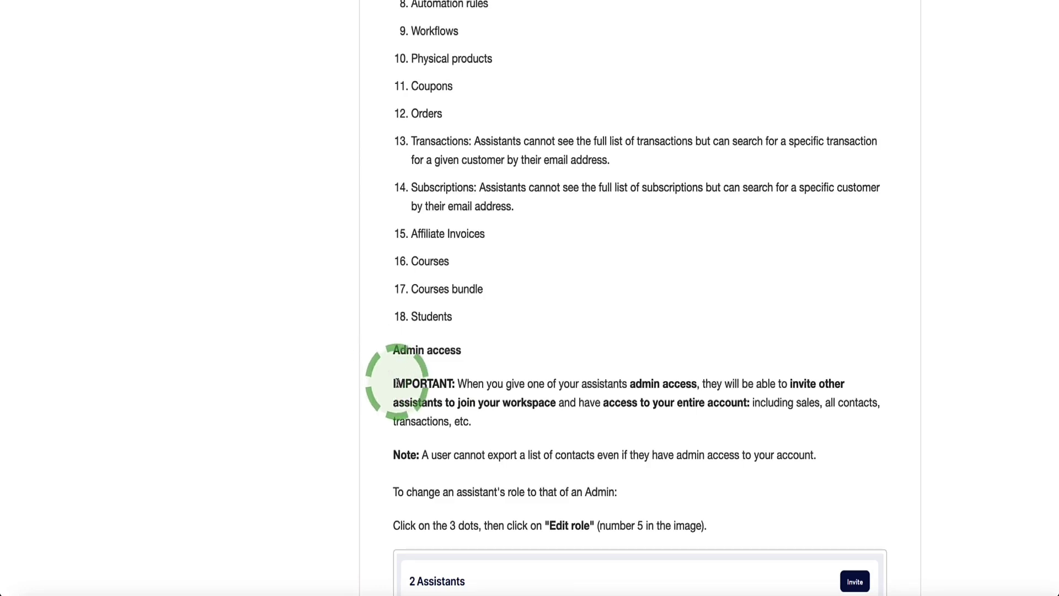
pyautogui.moveTo(532, 383); pyautogui.dragTo(477, 422)
pyautogui.click(477, 424)
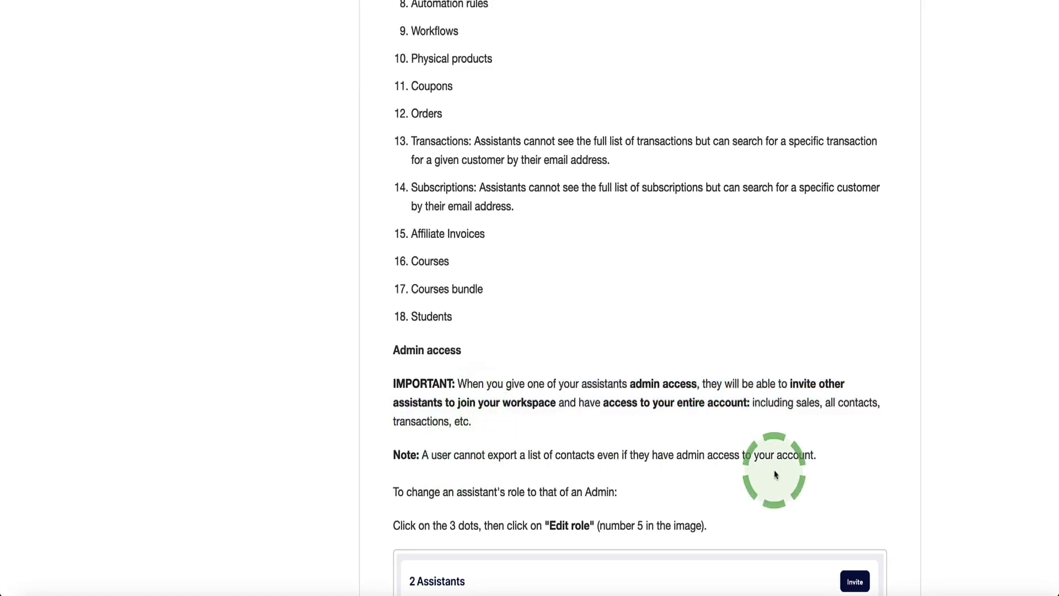
pyautogui.moveTo(818, 460); pyautogui.dragTo(397, 457)
pyautogui.click(397, 458)
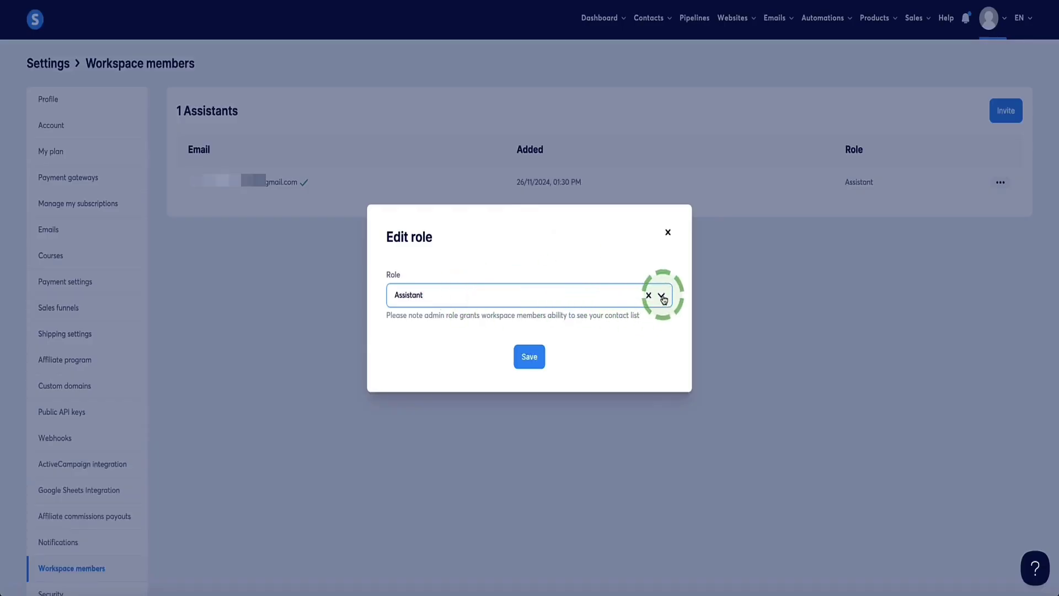
# - Keep the assistant's role as Assistant and close the Edit role dialog unchanged
pyautogui.click(661, 295)
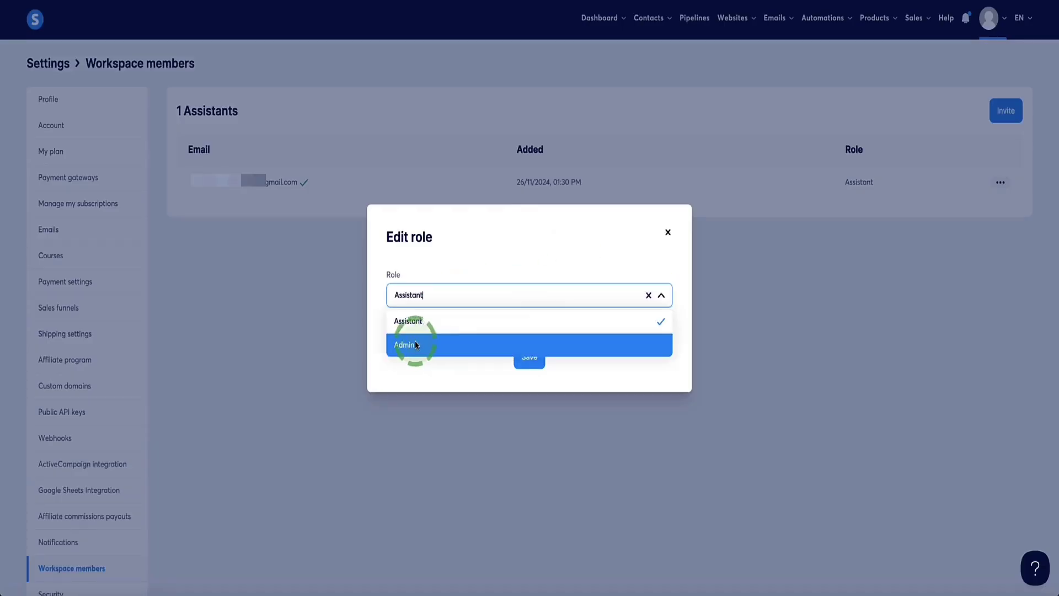
pyautogui.click(426, 322)
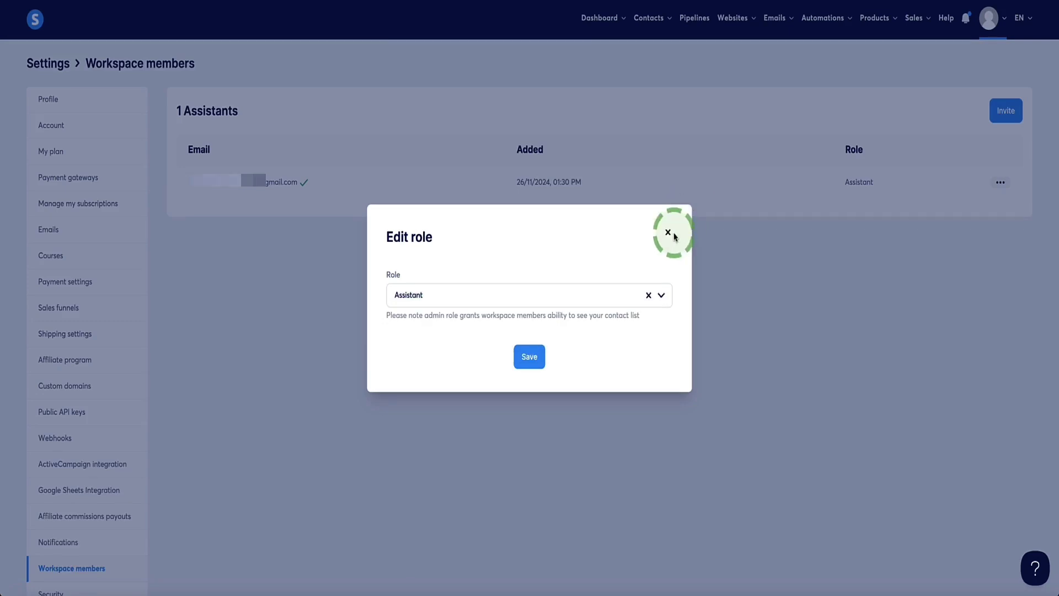
pyautogui.click(668, 232)
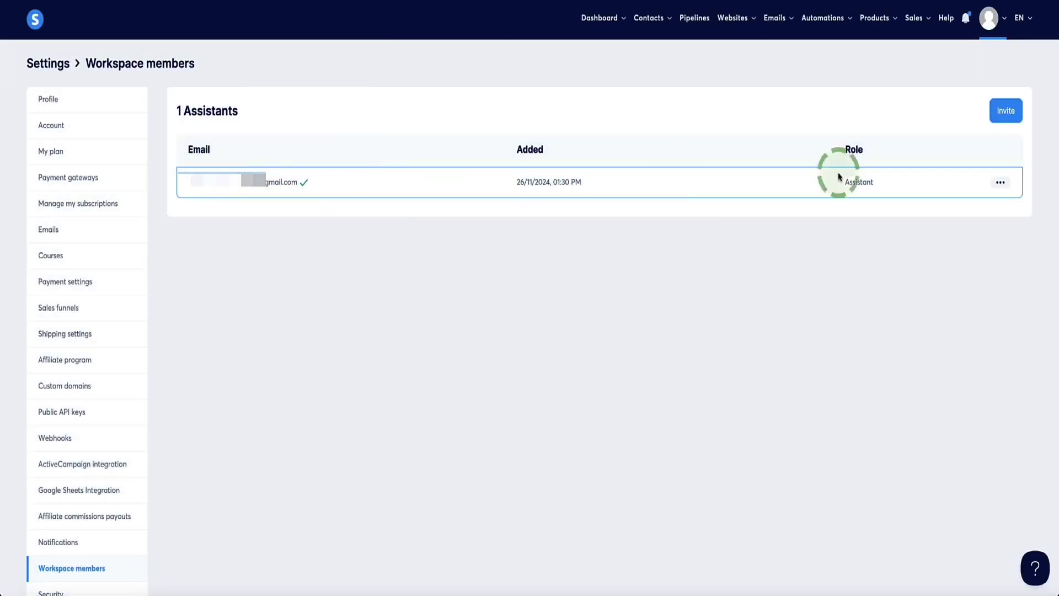
# - Delete the assistant from Workspace members and confirm the removal
pyautogui.click(999, 183)
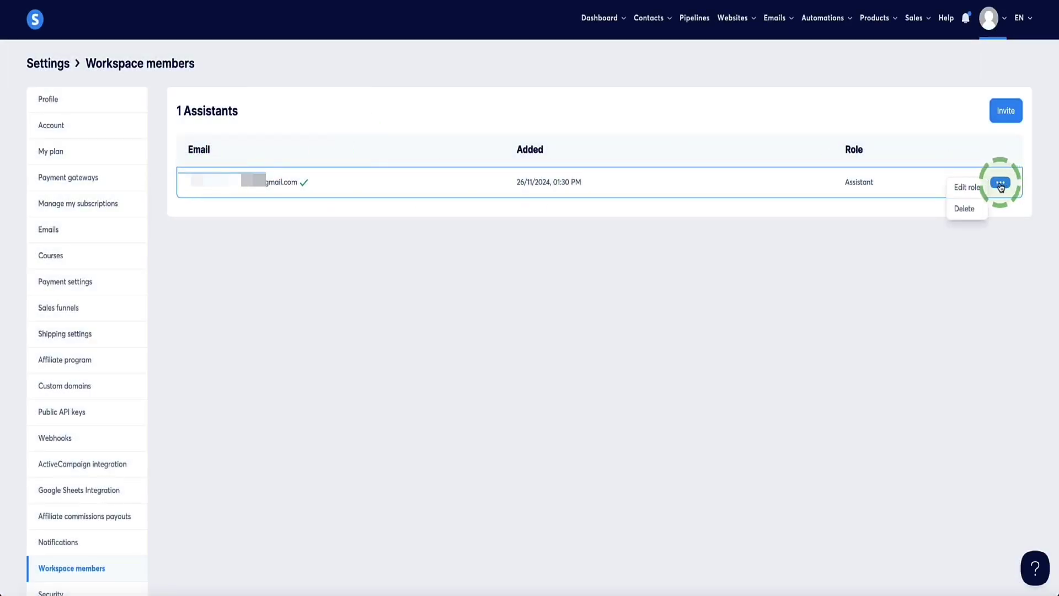
pyautogui.click(965, 209)
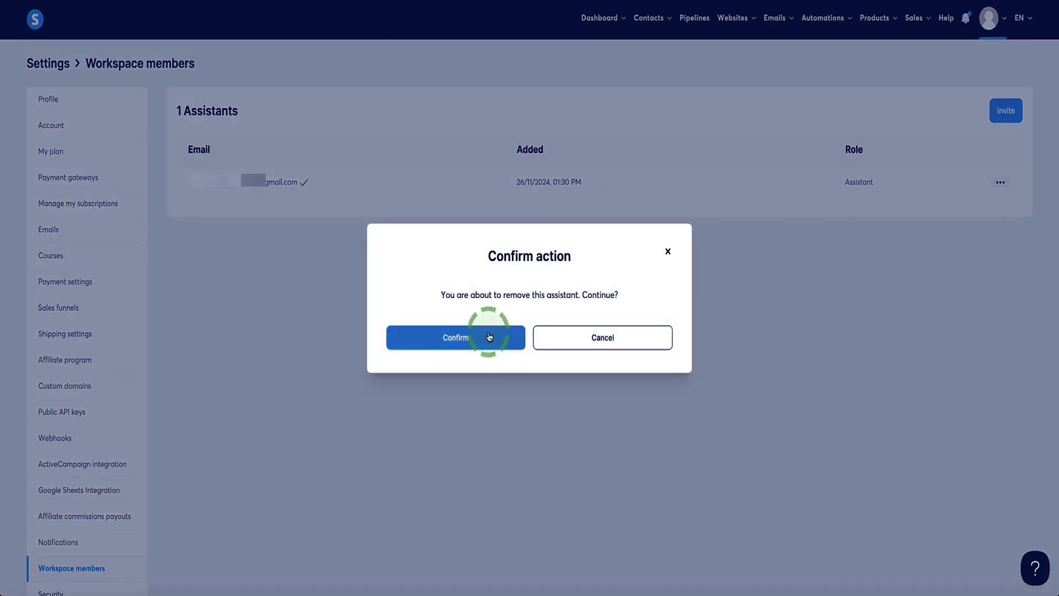
pyautogui.click(489, 337)
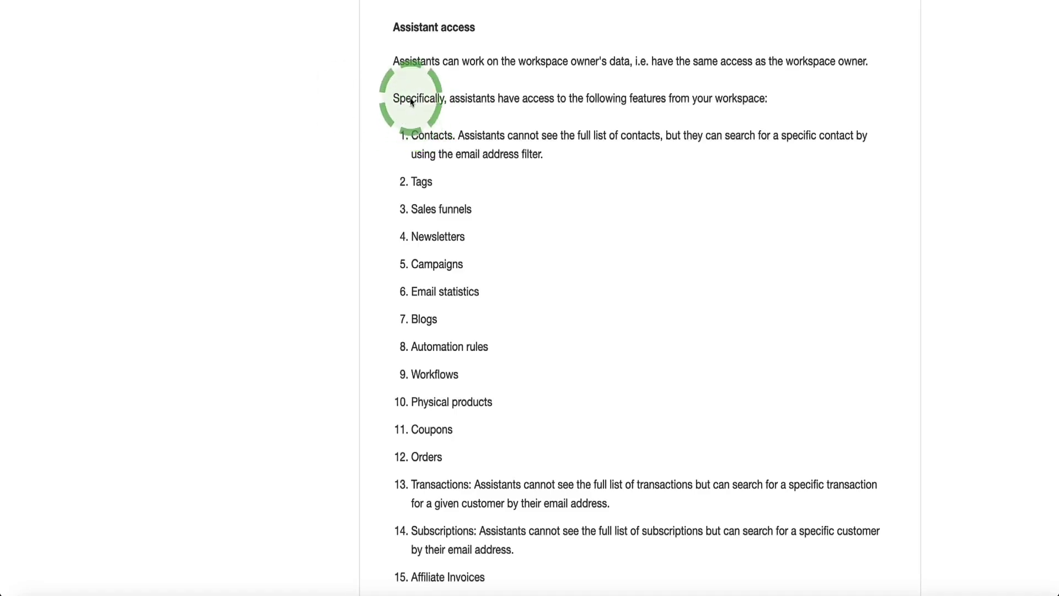
pyautogui.scroll(-3, 421, 198)
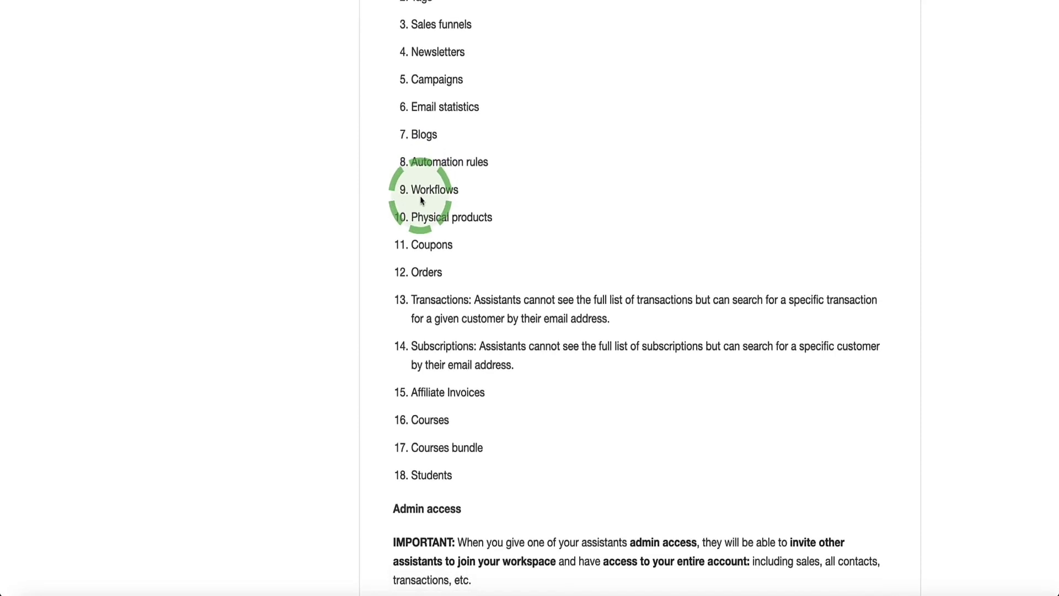